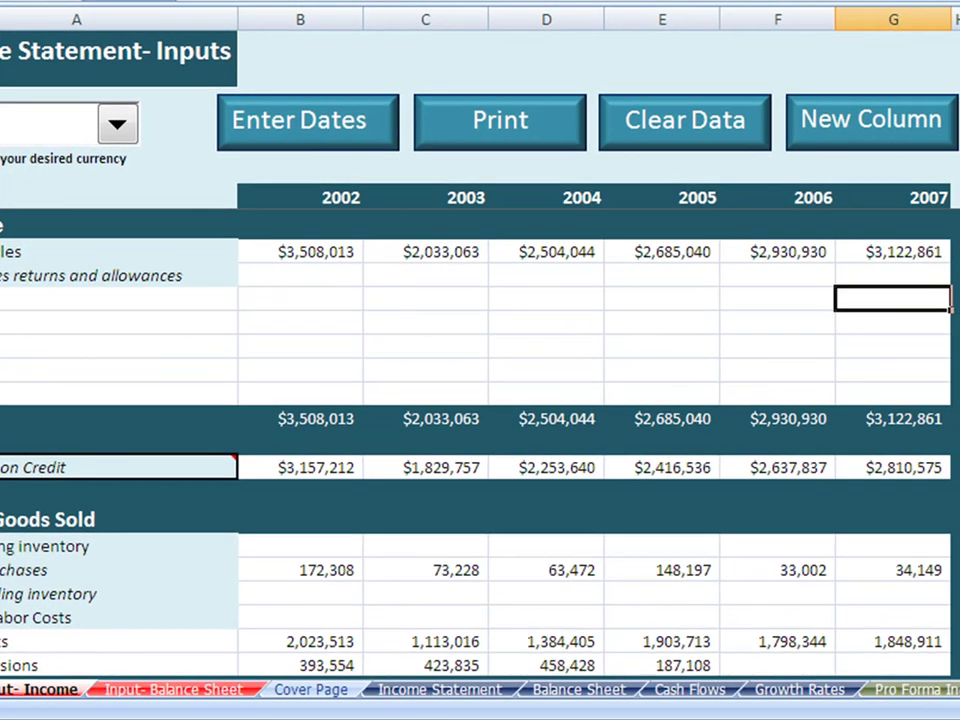
Label A11 'Popcorn Revenue' and enter 10, 2 and 30 for 2002–2004.
{"action": "left_click", "coordinate": [120, 322]}
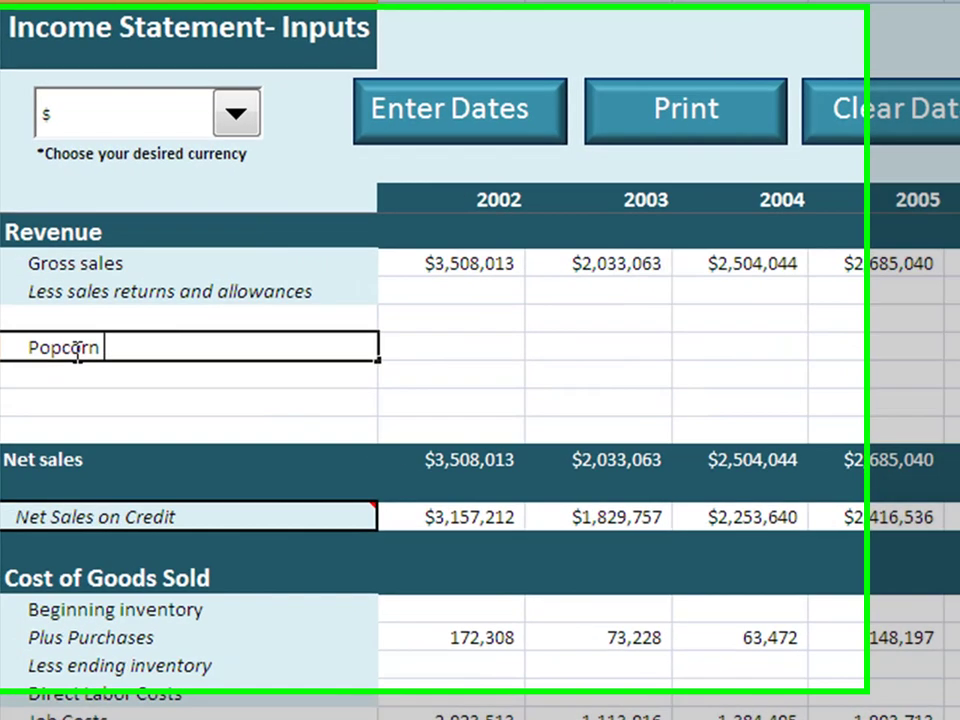
{"action": "type", "text": "Revenue"}
{"action": "key", "text": "Tab"}
{"action": "type", "text": "10"}
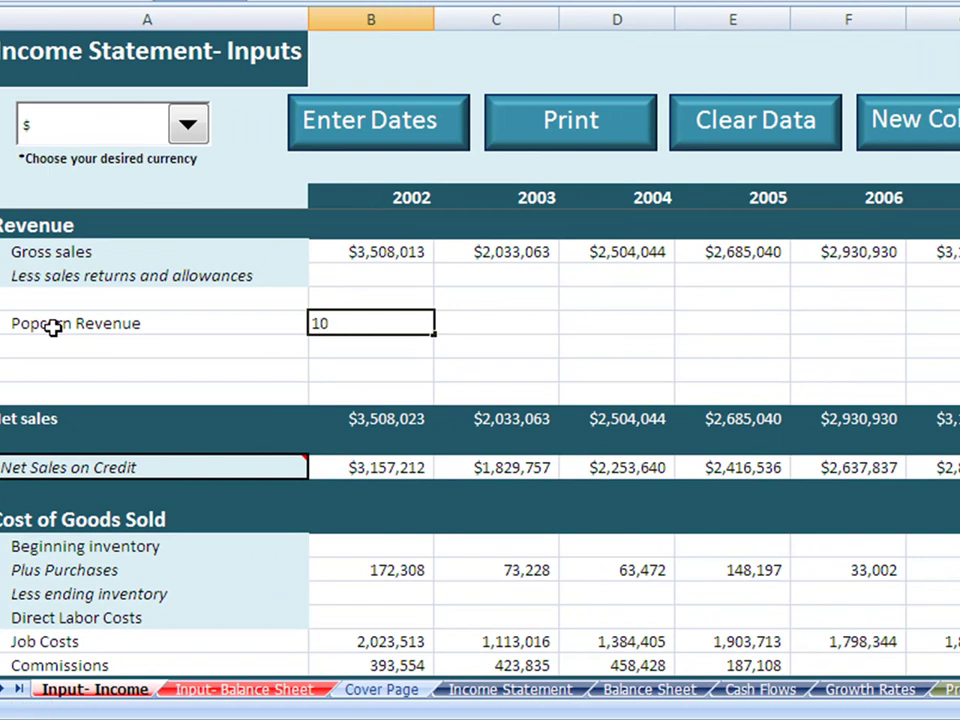
{"action": "key", "text": "Tab"}
{"action": "type", "text": "2"}
{"action": "key", "text": "Tab"}
{"action": "type", "text": "30"}
{"action": "key", "text": "Tab"}
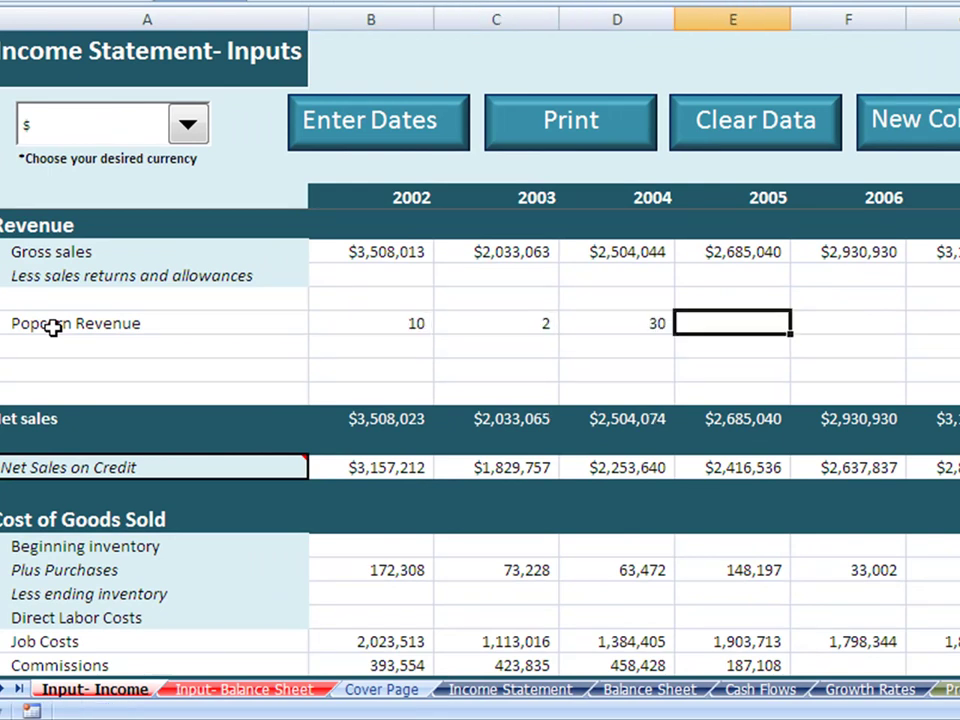
Enter 40 and 50 as the 2005 and 2006 popcorn values, and 50 for 2007.
{"action": "type", "text": "40"}
{"action": "key", "text": "ctrl+Return"}
{"action": "key", "text": "Tab"}
{"action": "type", "text": "50"}
{"action": "key", "text": "ctrl+Return"}
{"action": "key", "text": "Tab"}
{"action": "type", "text": "50"}
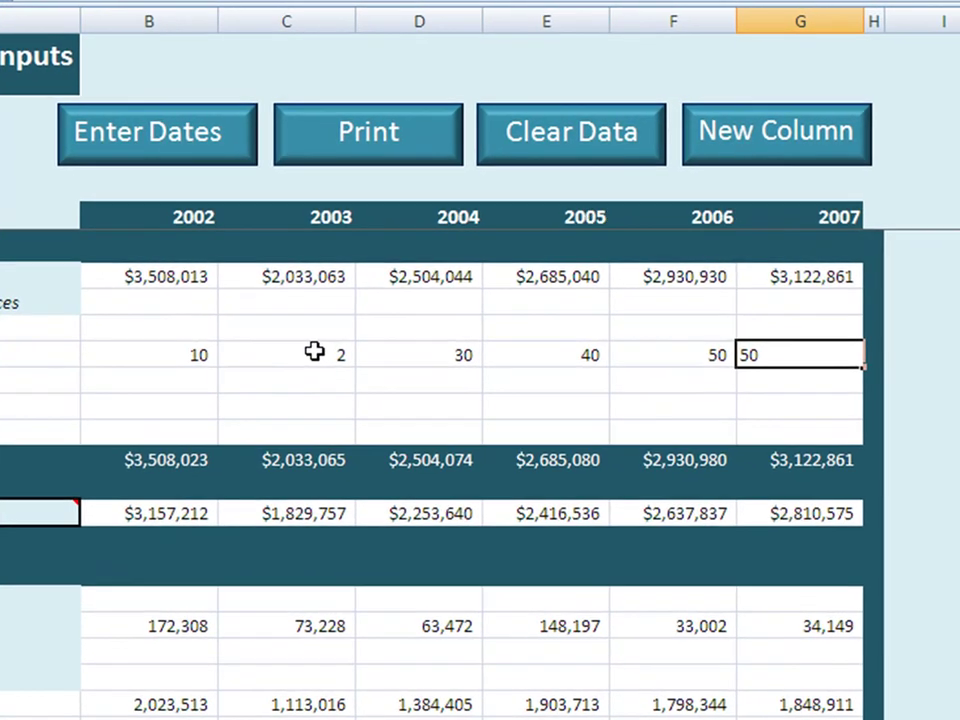
Correct the 2003 popcorn value to 20 and the 2007 value to 60.
{"action": "left_click", "coordinate": [522, 318]}
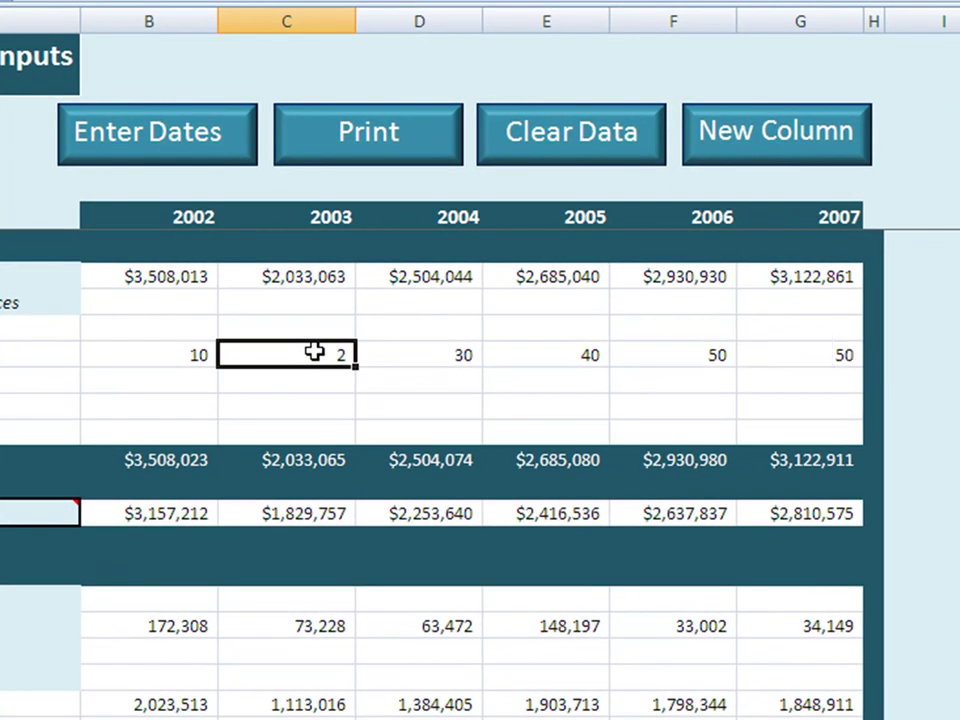
{"action": "key", "text": "F2"}
{"action": "type", "text": "0"}
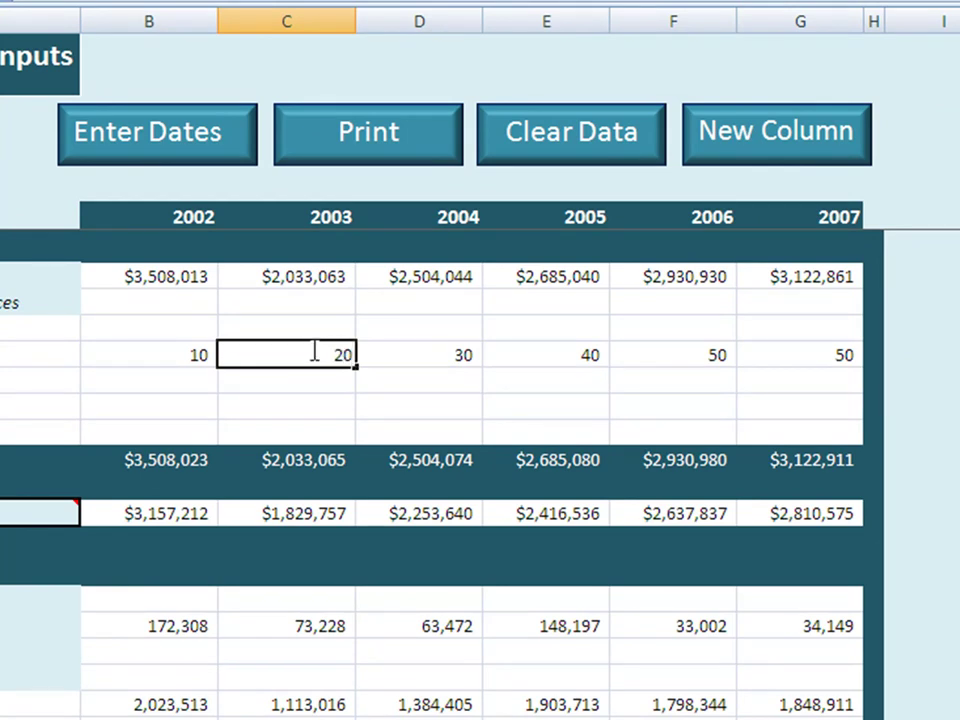
{"action": "key", "text": "Return"}
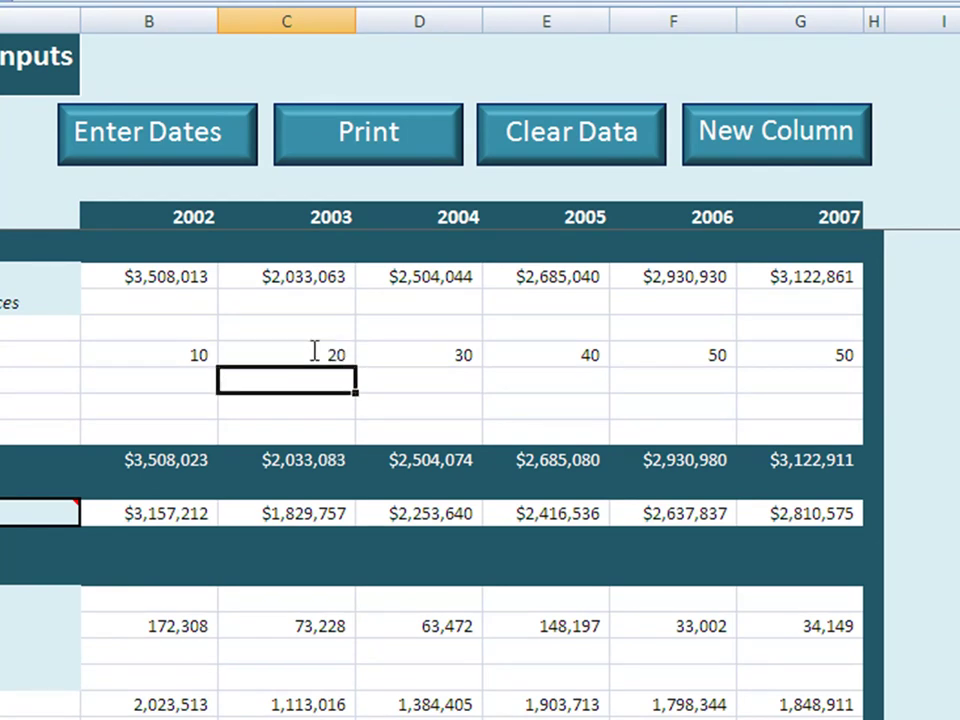
{"action": "left_click", "coordinate": [818, 358]}
{"action": "key", "text": "F2"}
{"action": "key", "text": "BackSpace"}
{"action": "key", "text": "BackSpace"}
{"action": "type", "text": "60"}
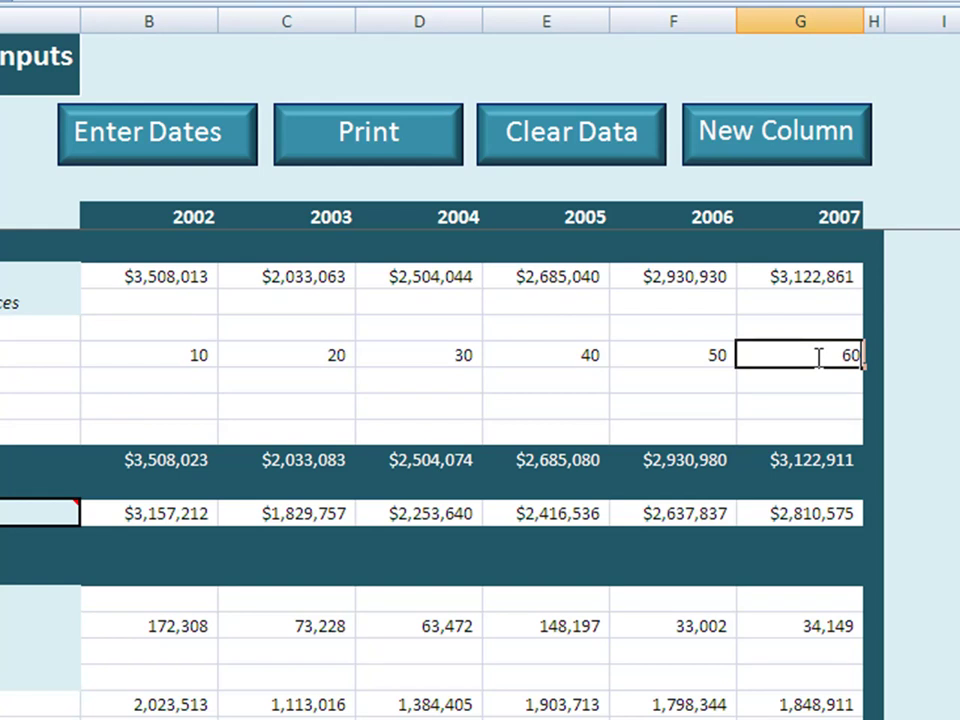
{"action": "key", "text": "Return"}
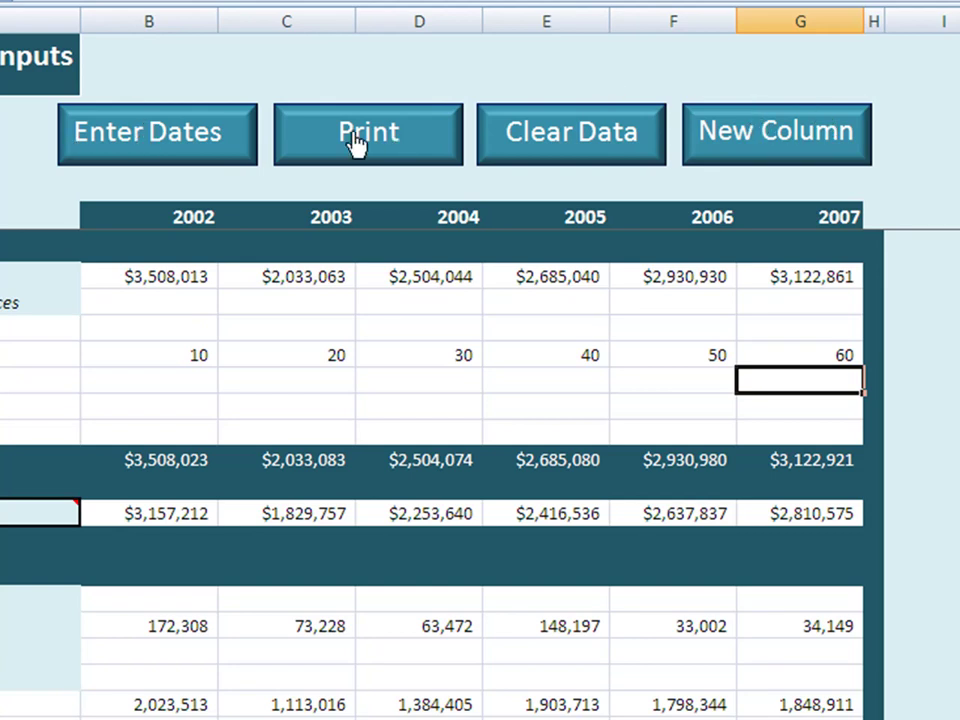
{"action": "left_click", "coordinate": [206, 140]}
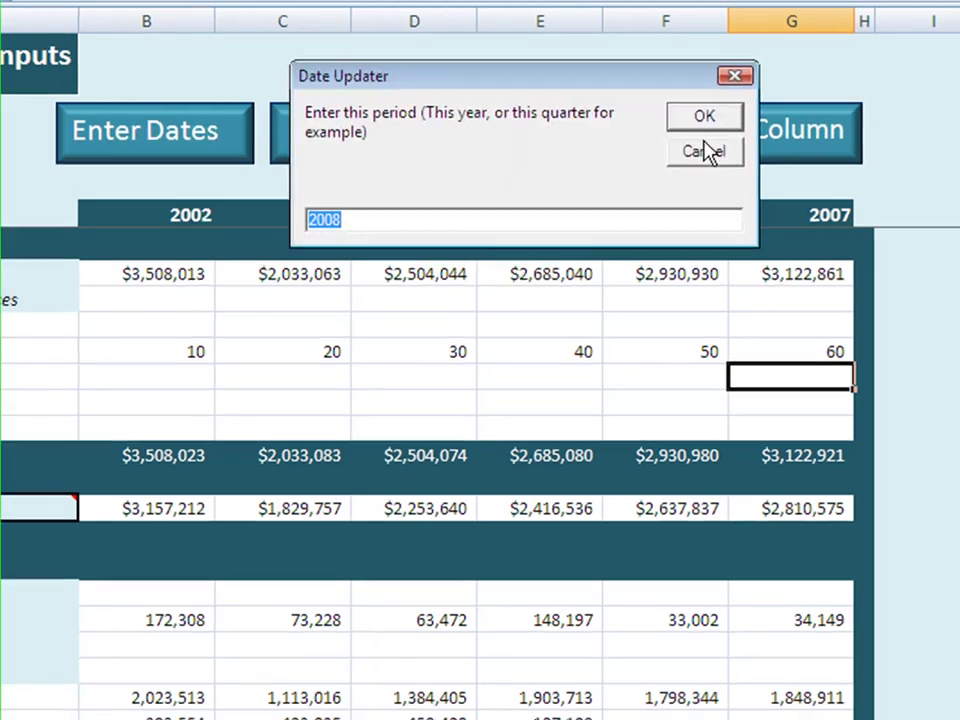
{"action": "left_click", "coordinate": [711, 152]}
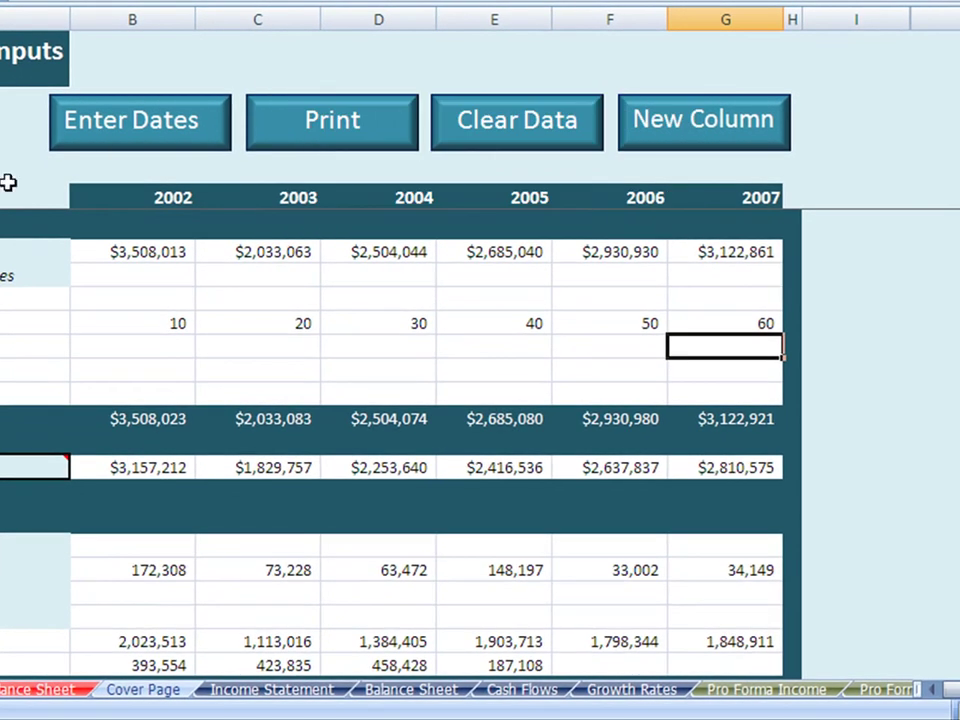
Page through Input- Balance Sheet, Cover Page, Income Statement and Balance Sheet, ending on Cash Flows.
{"action": "left_click", "coordinate": [48, 694]}
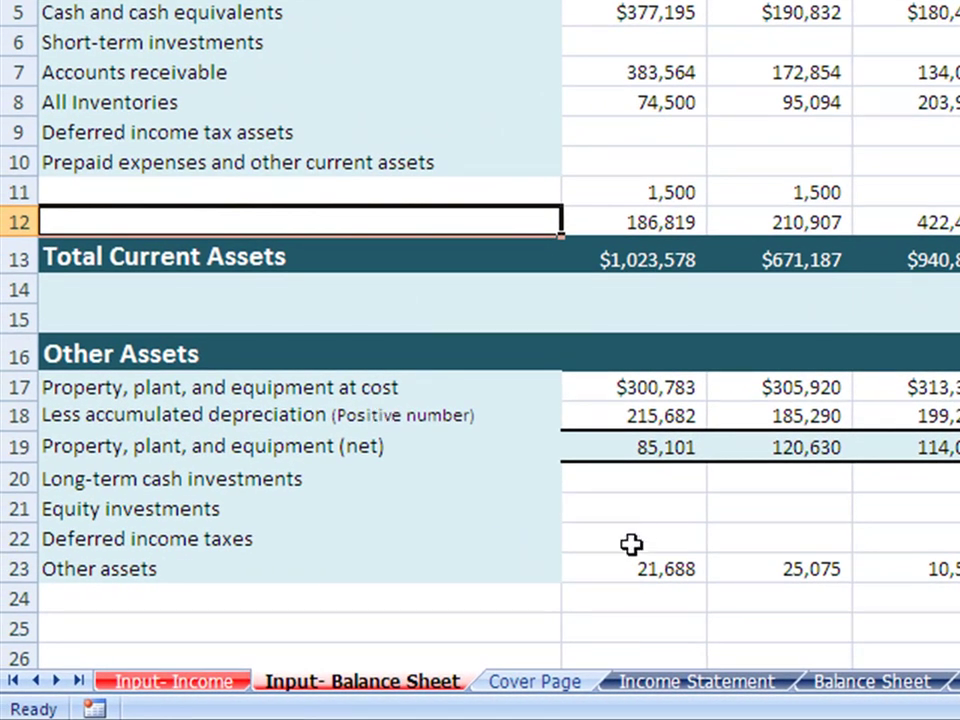
{"action": "left_click", "coordinate": [557, 690]}
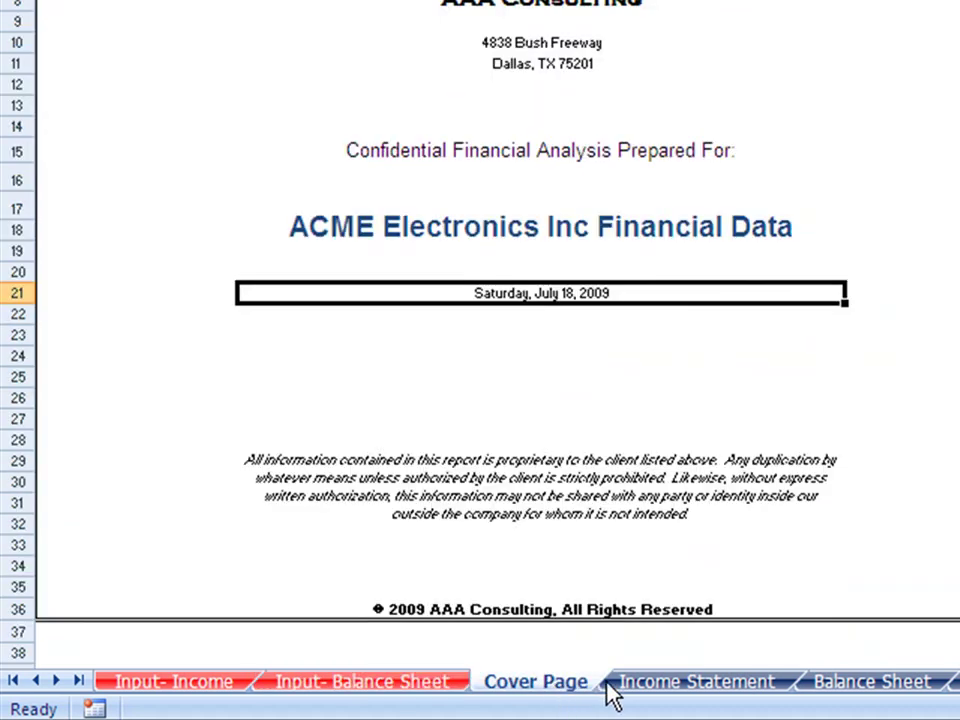
{"action": "left_click", "coordinate": [704, 685]}
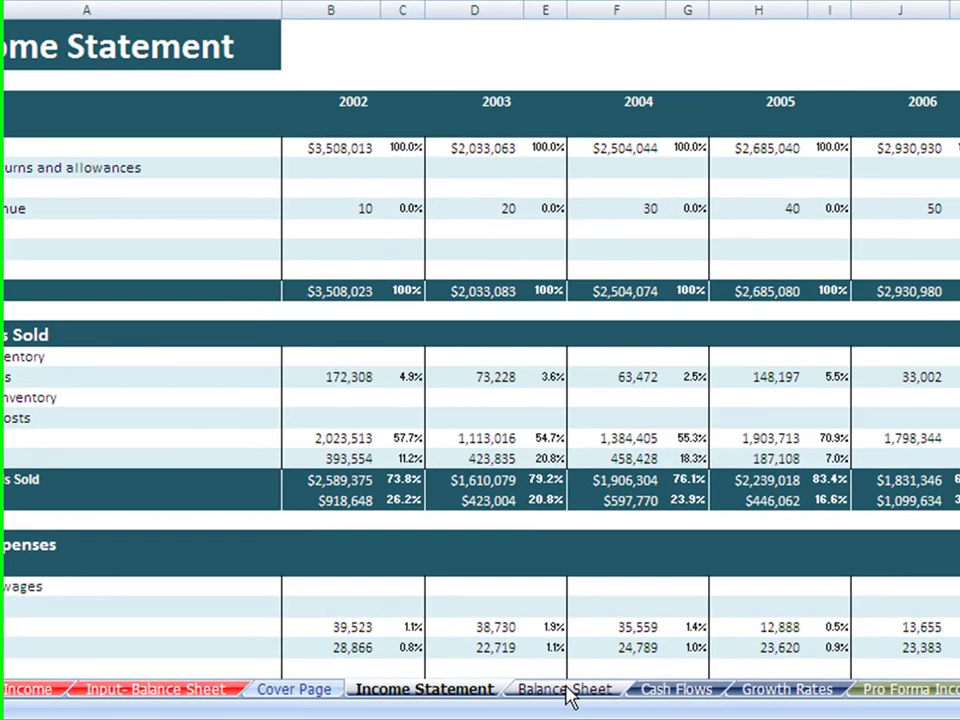
{"action": "left_click", "coordinate": [872, 679]}
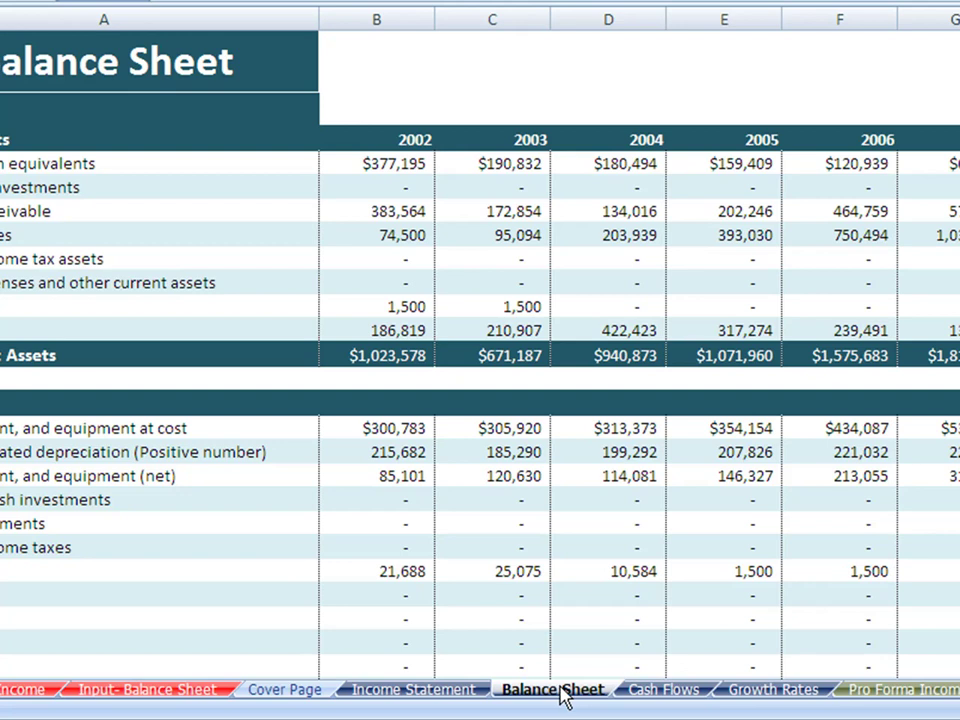
{"action": "left_click", "coordinate": [658, 690]}
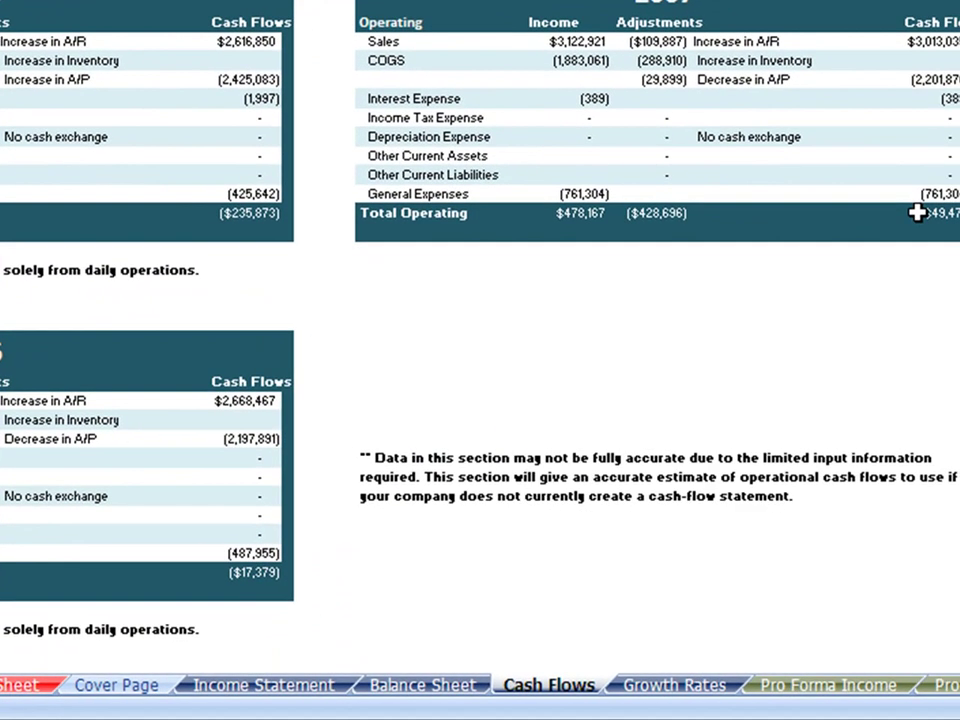
Review the Growth Rates sheet, where Popcorn Revenue growth drops from 100.0% to 20.0%.
{"action": "left_click", "coordinate": [704, 688]}
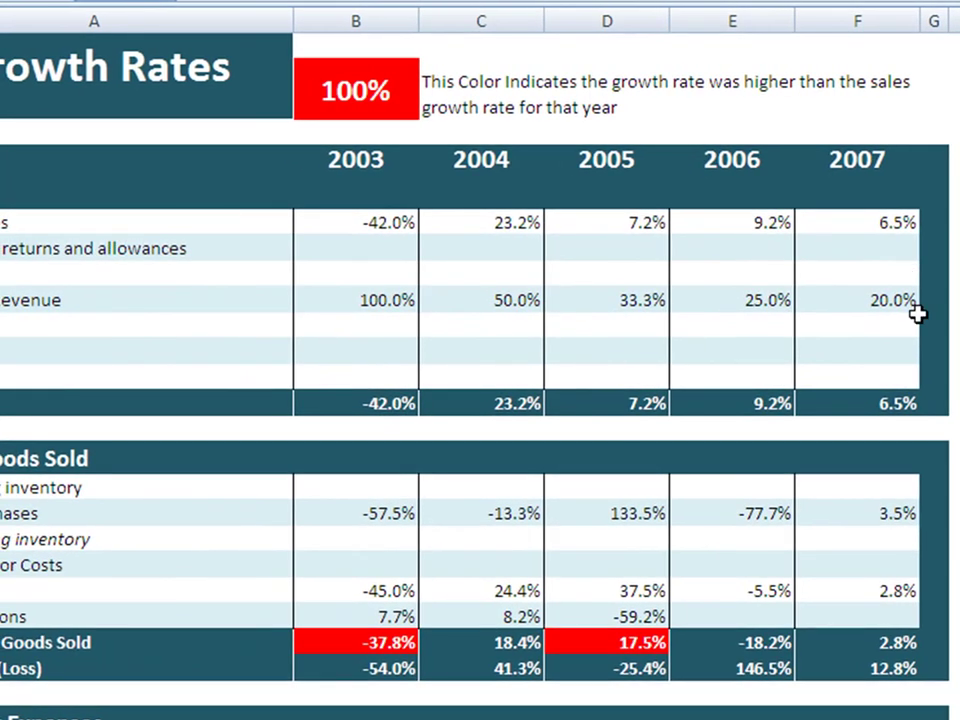
{"action": "scroll", "coordinate": [918, 314], "scroll_direction": "down", "scroll_amount": 8}
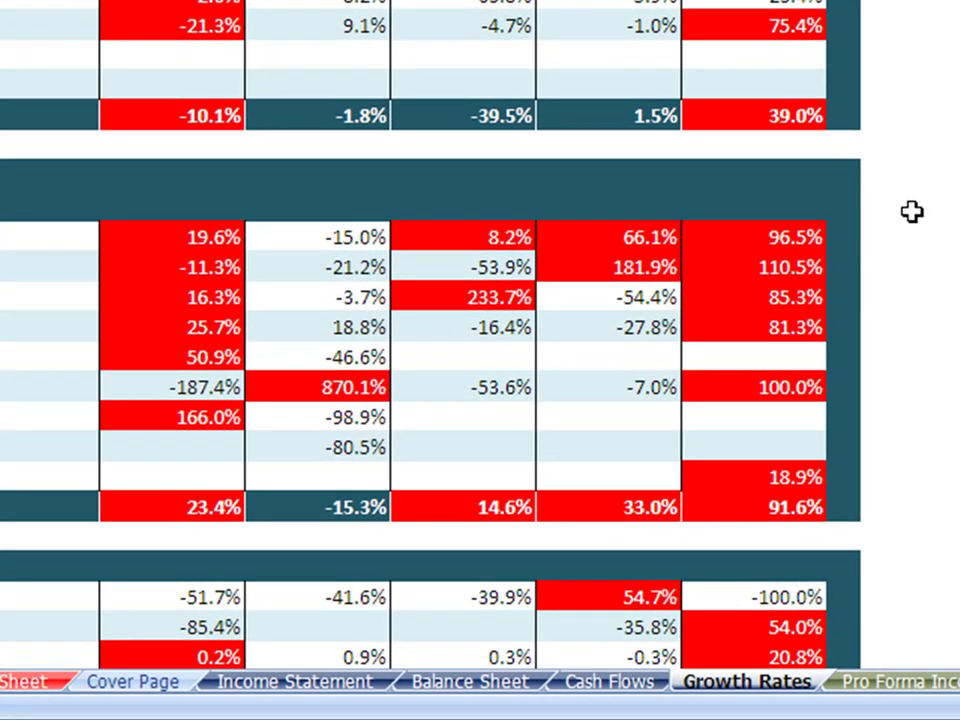
{"action": "scroll", "coordinate": [911, 210], "scroll_direction": "up", "scroll_amount": 8}
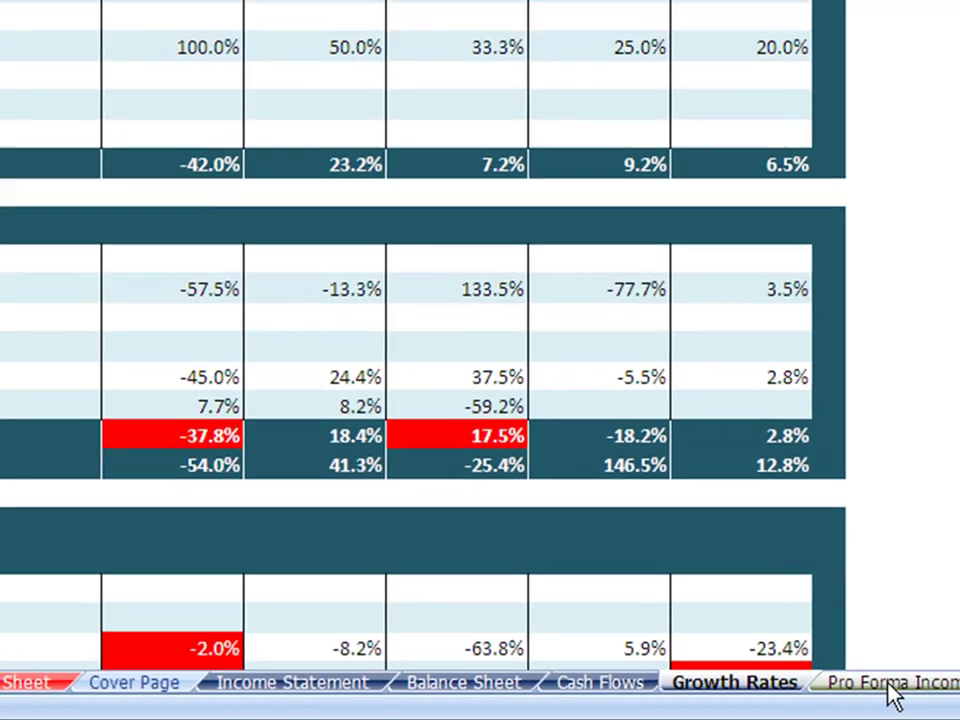
Show Pro Forma Income columns B–J with popcorn revenue projected from 70 to 110.
{"action": "left_click", "coordinate": [893, 683]}
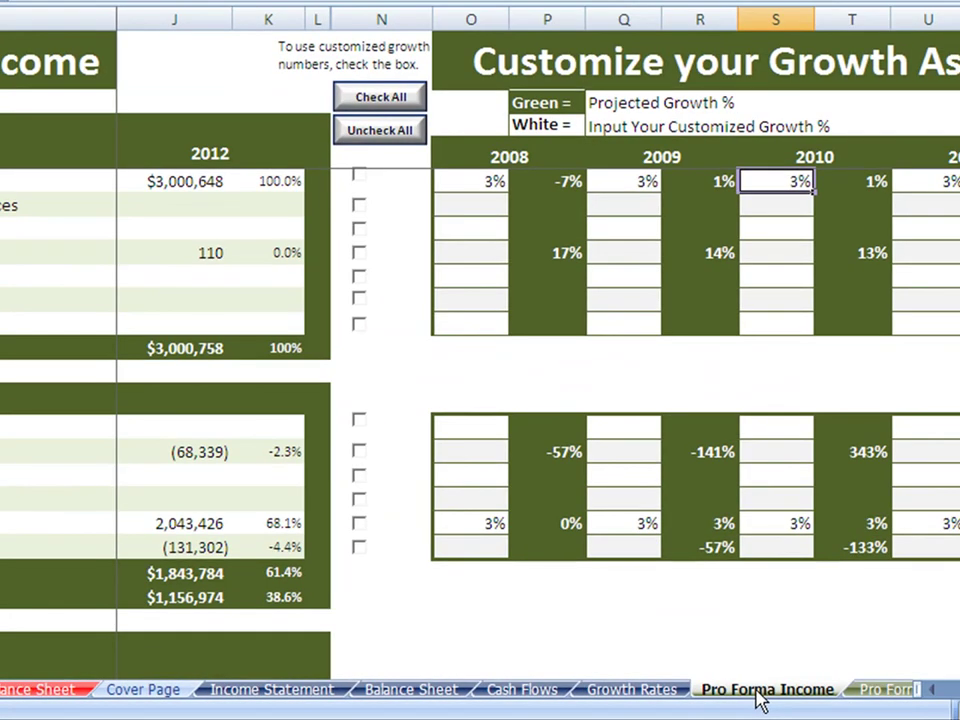
{"action": "scroll", "coordinate": [480, 360], "scroll_direction": "left", "scroll_amount": 8}
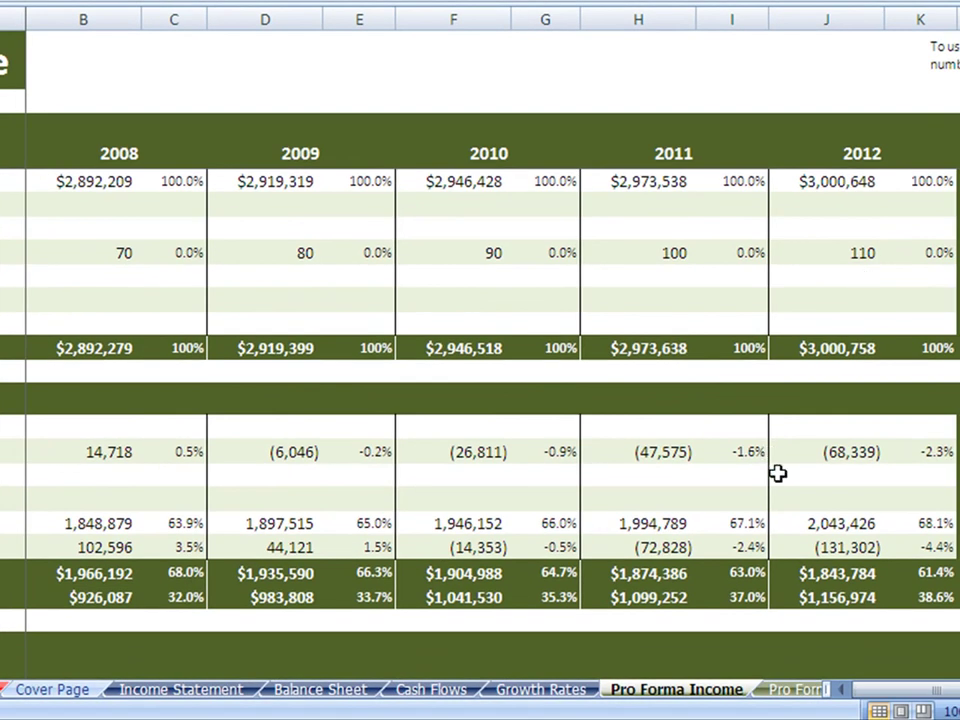
Pass through Pro Forma Balance to Pro Forma Cash Flow, showing $46,797 operating cash flow.
{"action": "left_click", "coordinate": [795, 690]}
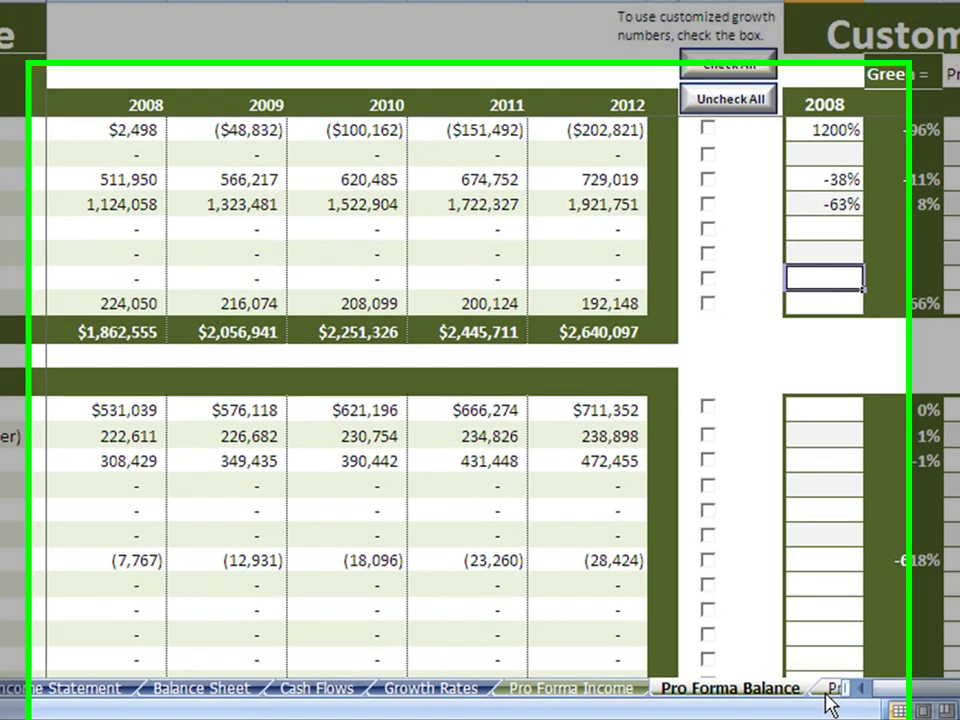
{"action": "left_click", "coordinate": [820, 689]}
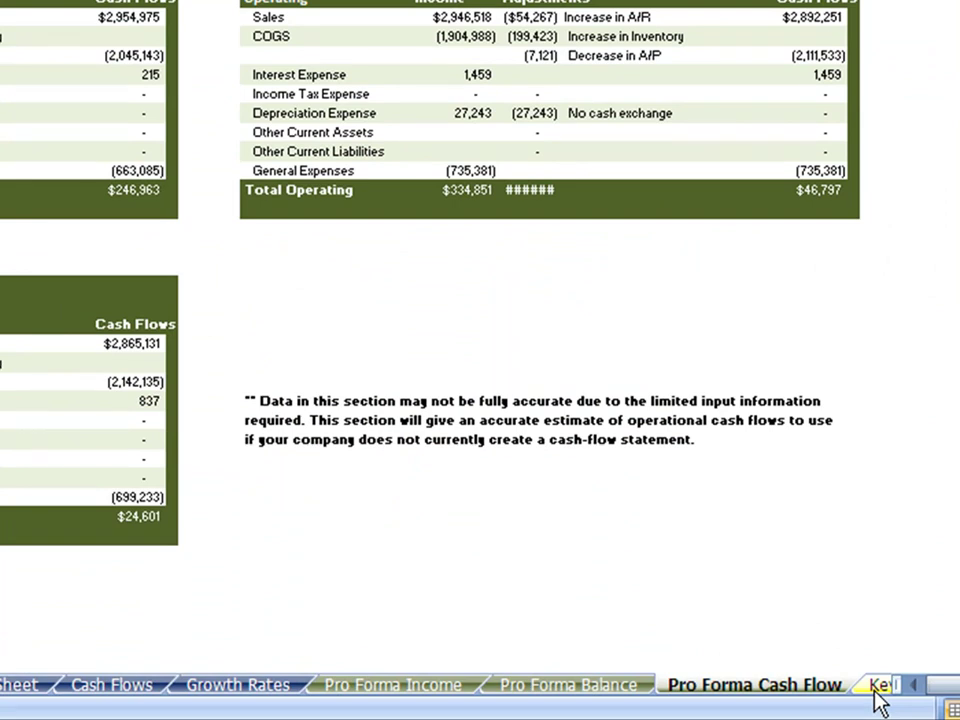
Bring up the Key Ratios sheet and select the Average Collection Period ratio.
{"action": "left_click", "coordinate": [880, 686]}
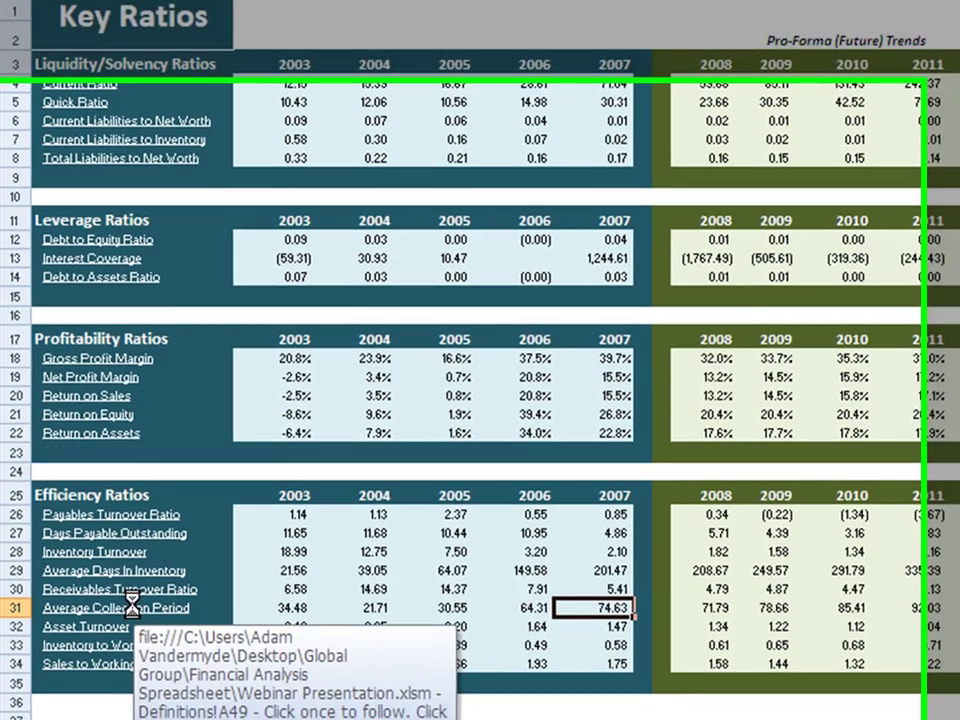
{"action": "left_click", "coordinate": [133, 628]}
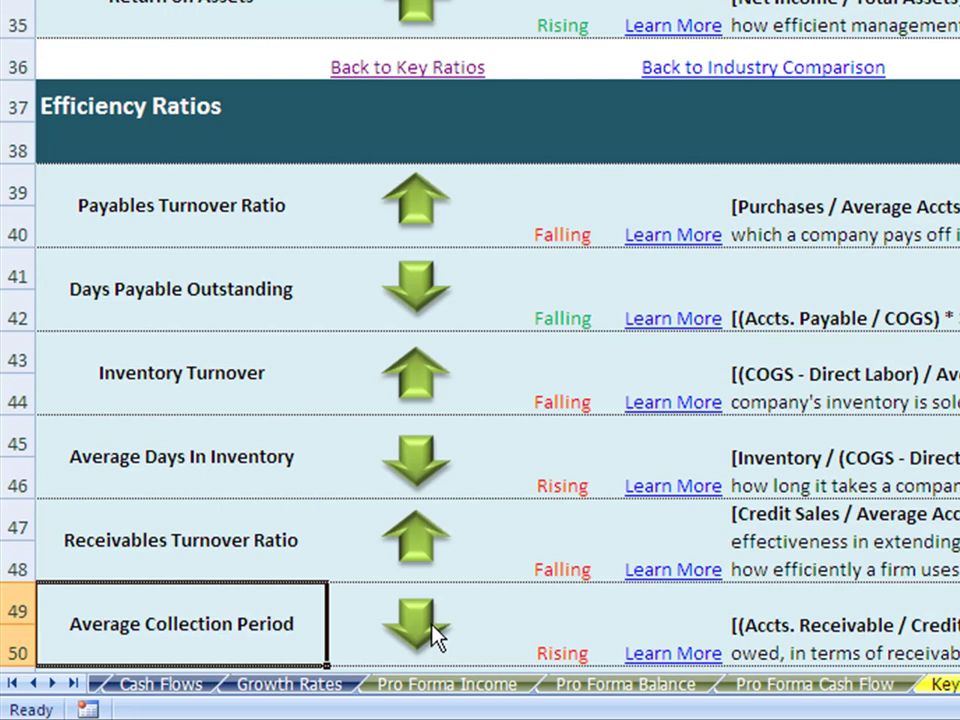
Review Average Collection Period's Rising trend and formula, then follow the link back to Key Ratios.
{"action": "left_click", "coordinate": [569, 632]}
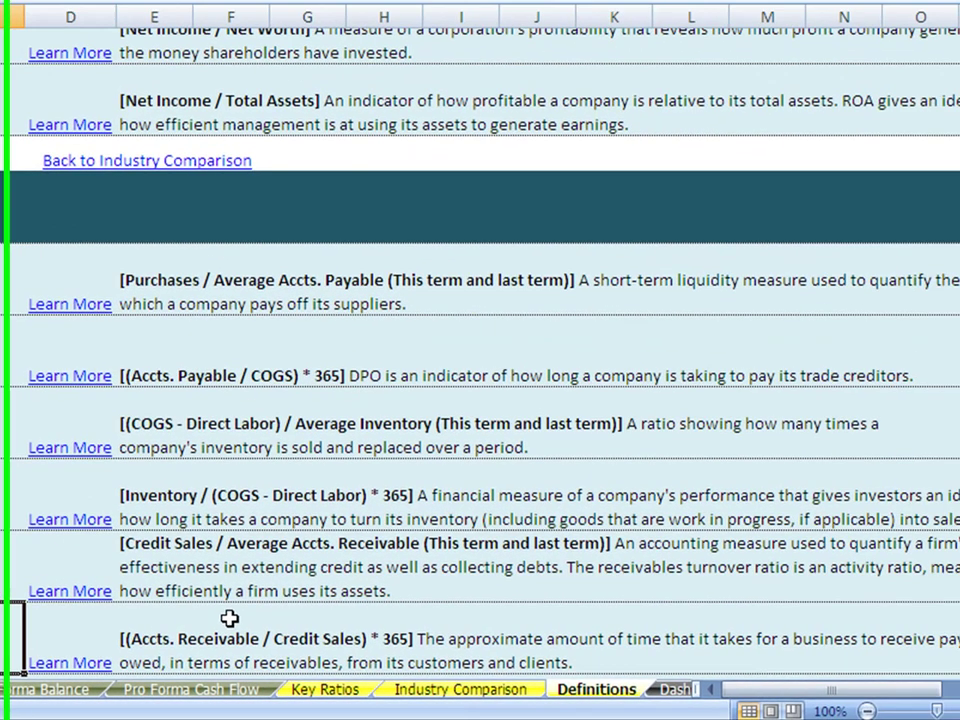
{"action": "left_click", "coordinate": [216, 619]}
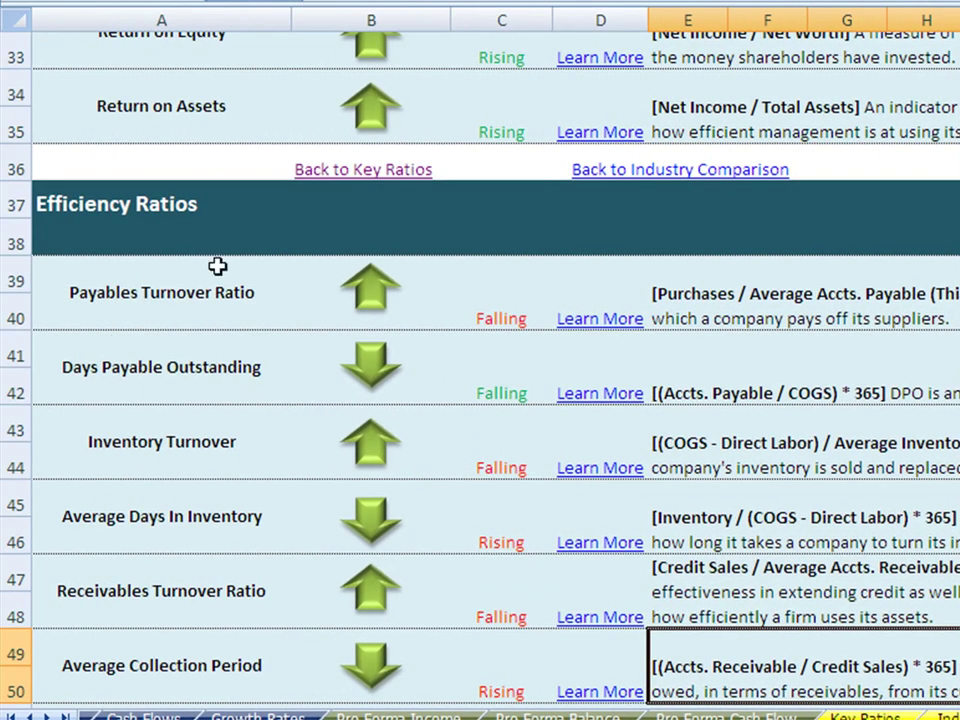
{"action": "left_click", "coordinate": [338, 168]}
{"action": "left_click", "coordinate": [338, 168]}
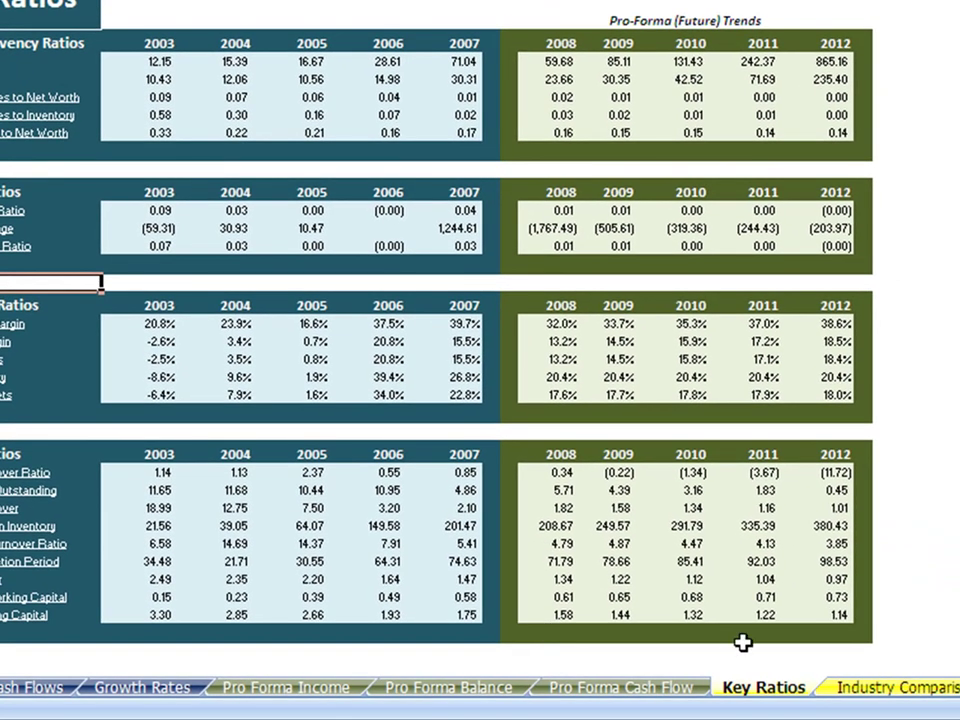
Check the 10.00 inventory turnover and 30.00 collection period industry averages, then show Definitions.
{"action": "left_click", "coordinate": [880, 697]}
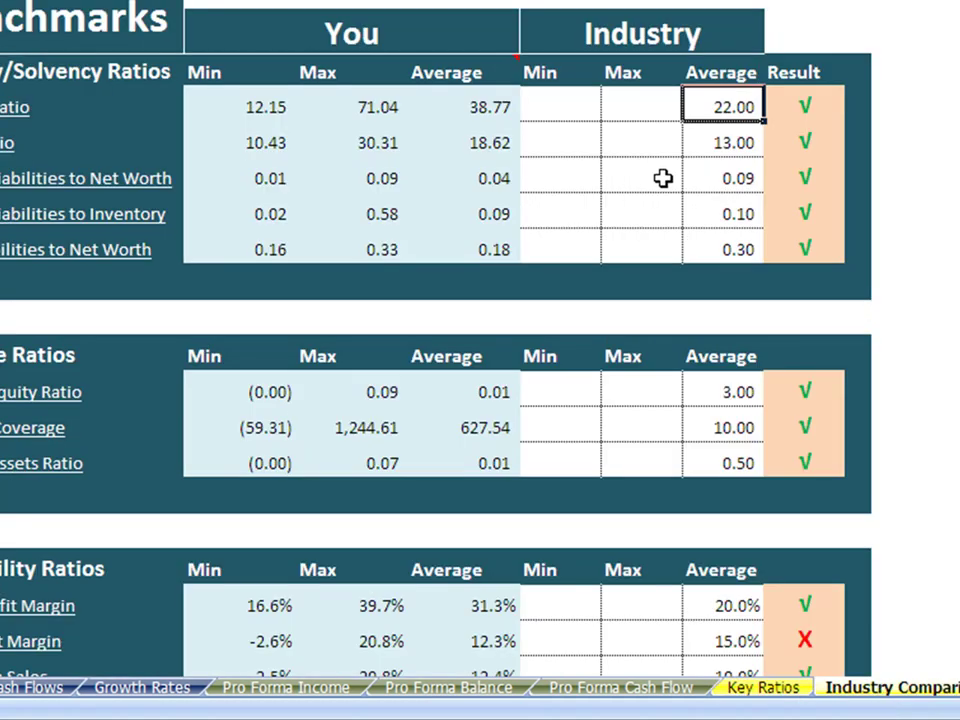
{"action": "scroll", "coordinate": [708, 200], "scroll_direction": "down", "scroll_amount": 3}
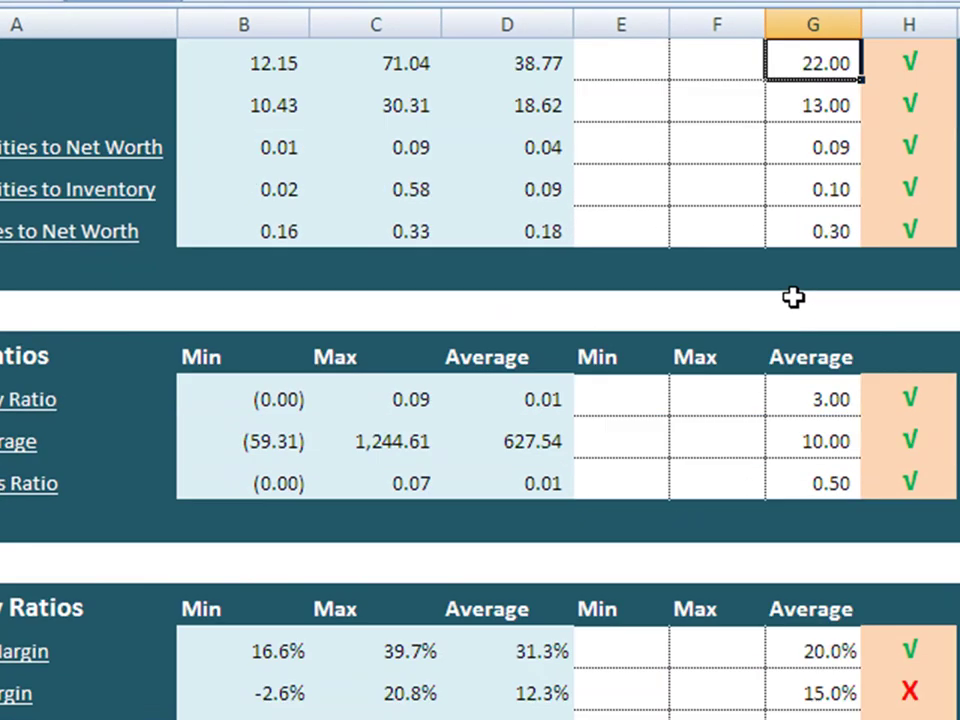
{"action": "scroll", "coordinate": [793, 297], "scroll_direction": "down", "scroll_amount": 4}
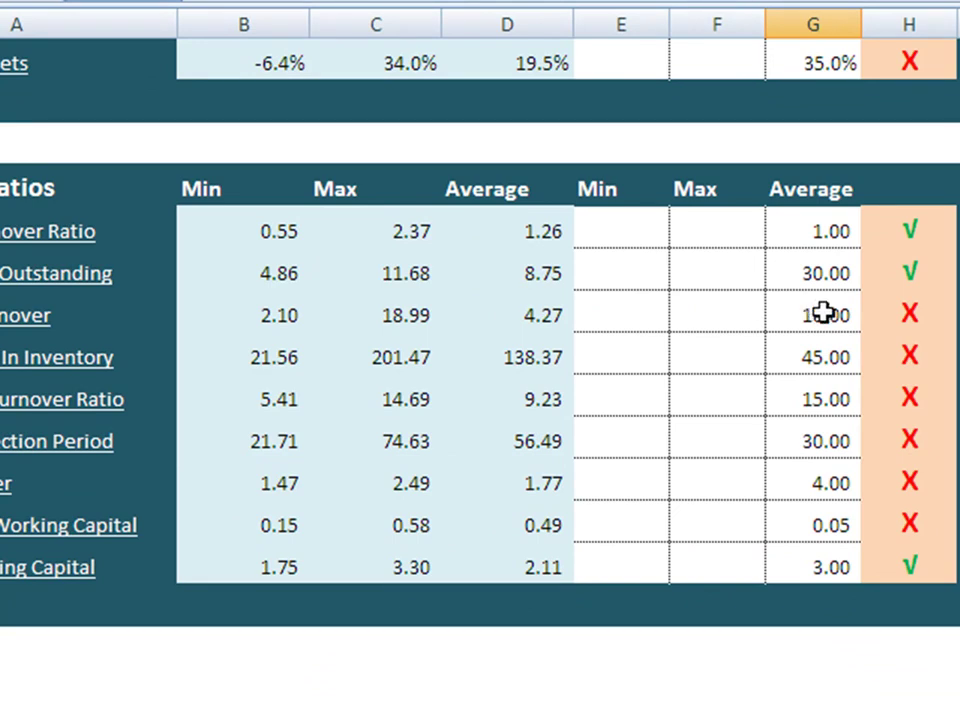
{"action": "left_click", "coordinate": [822, 313]}
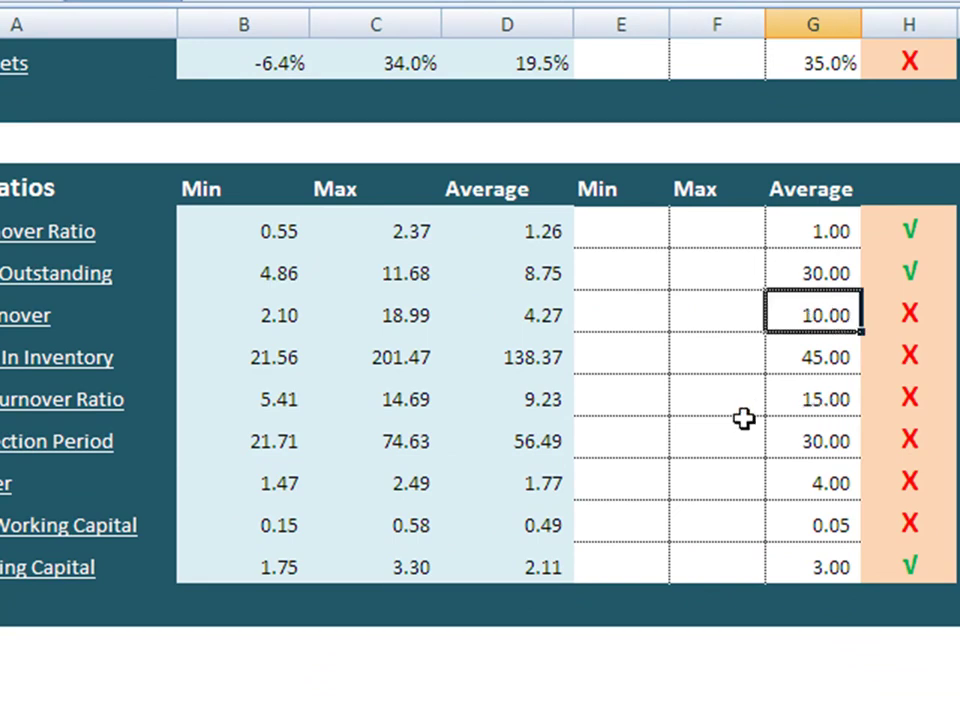
{"action": "left_click", "coordinate": [792, 437]}
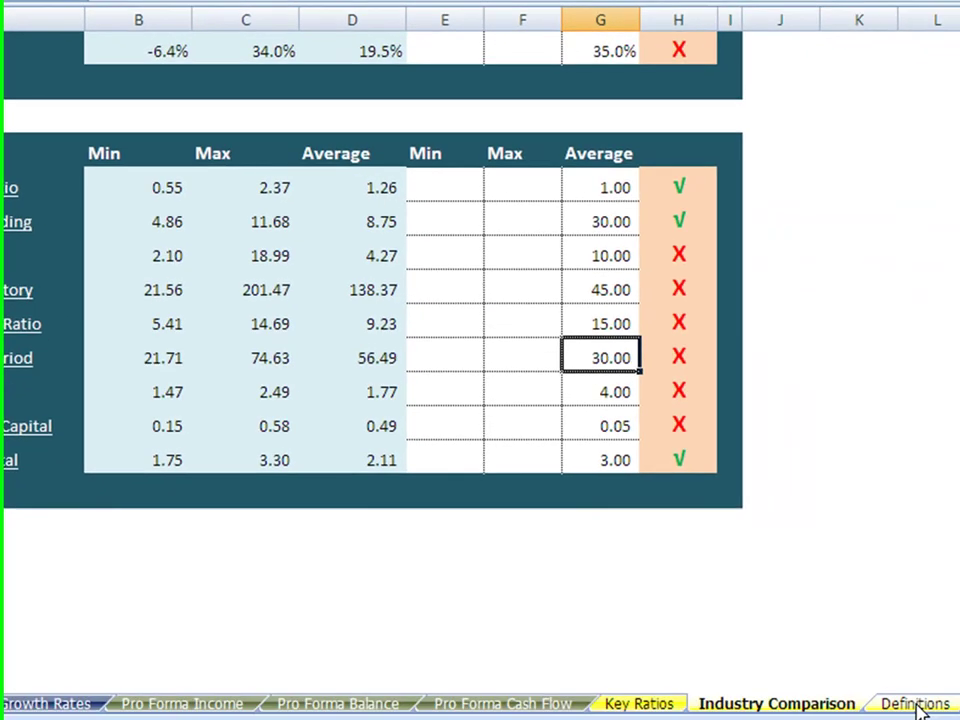
{"action": "left_click", "coordinate": [905, 701]}
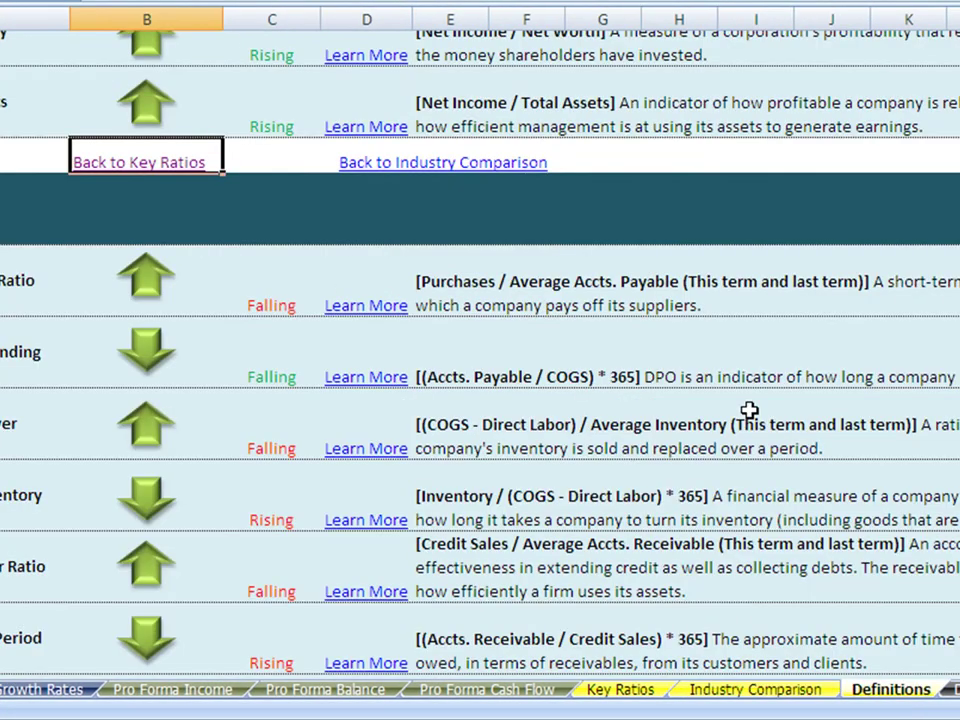
Show the Dashboard's Sales Profits and Net Income and Leverage Ratios charts for 2004–2007.
{"action": "scroll", "coordinate": [750, 410], "scroll_direction": "up", "scroll_amount": 6}
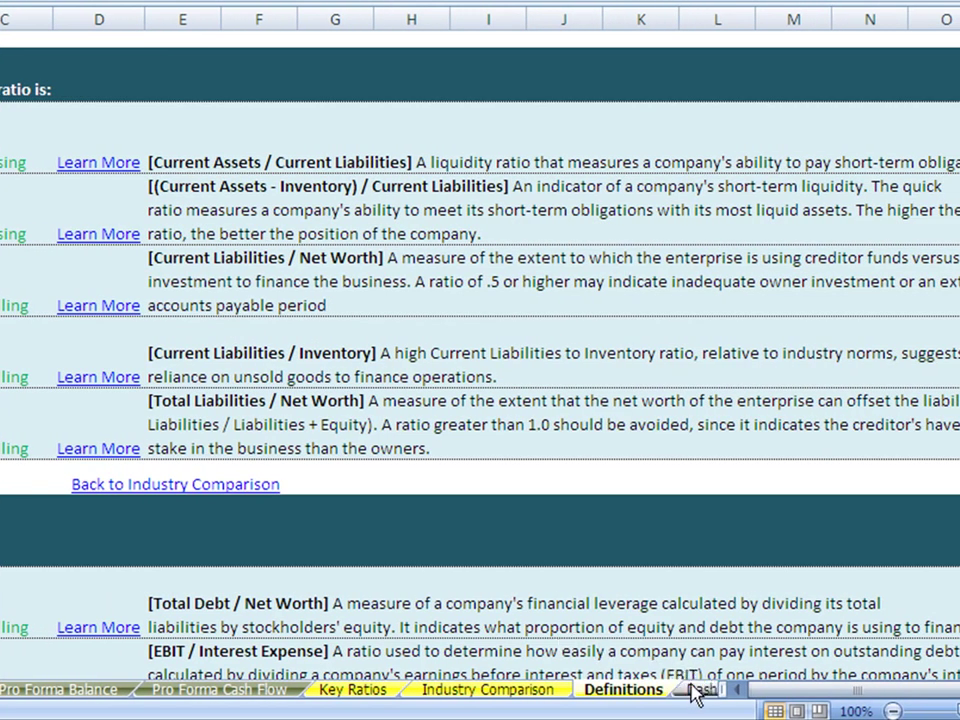
{"action": "left_click", "coordinate": [697, 690]}
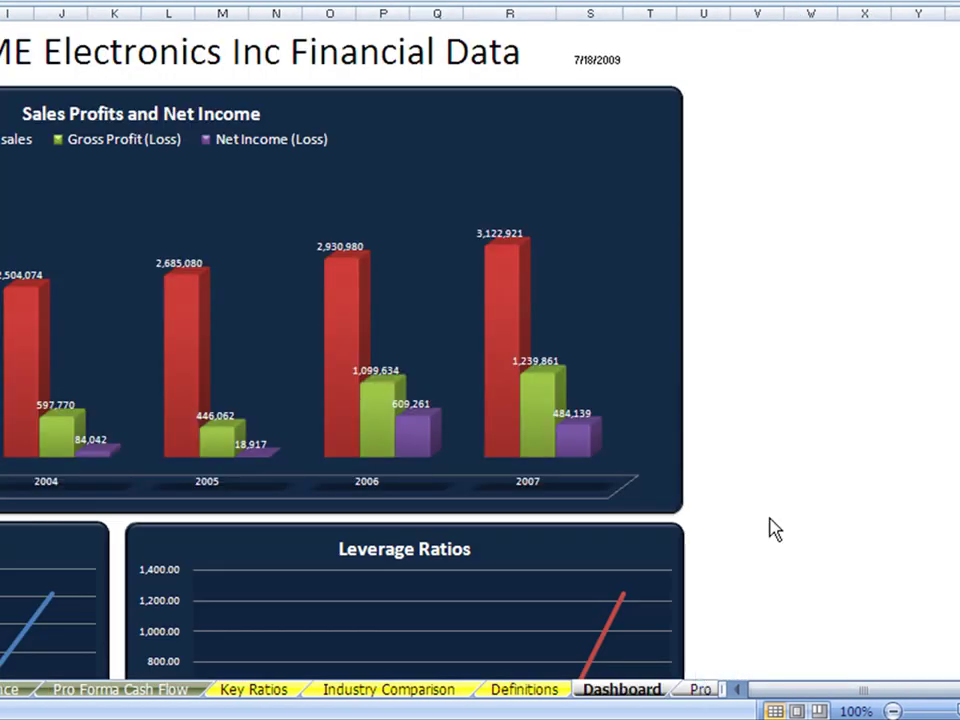
{"action": "scroll", "coordinate": [769, 514], "scroll_direction": "down", "scroll_amount": 2, "text": "ctrl"}
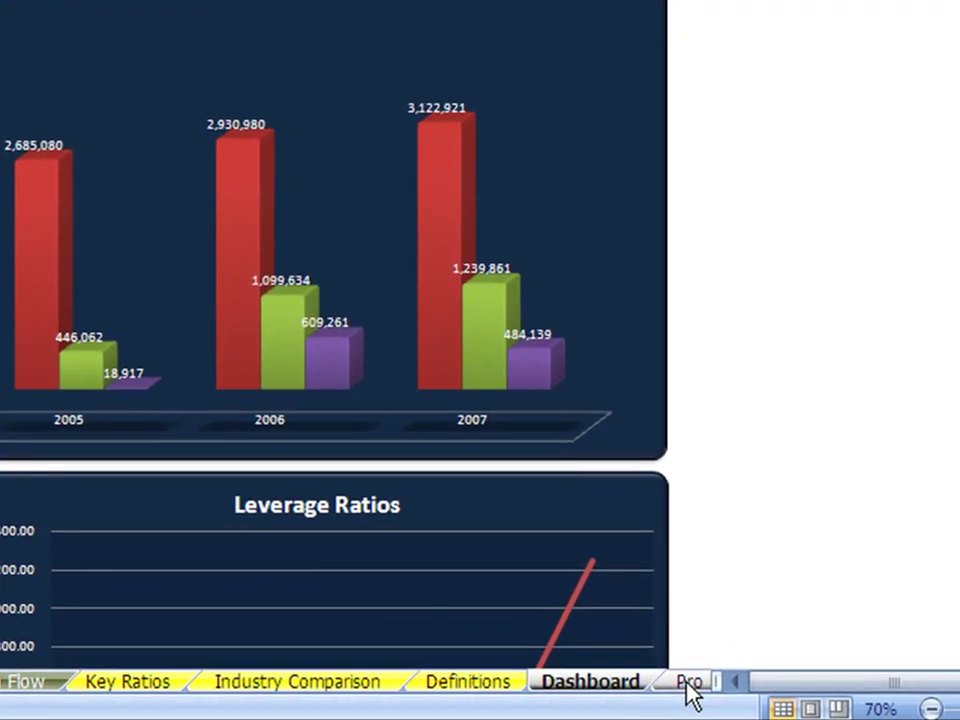
View the Pro Forma Dashboard, then the Valuation sheet with $1,938,114 at a multiple of 4.
{"action": "left_click", "coordinate": [765, 690]}
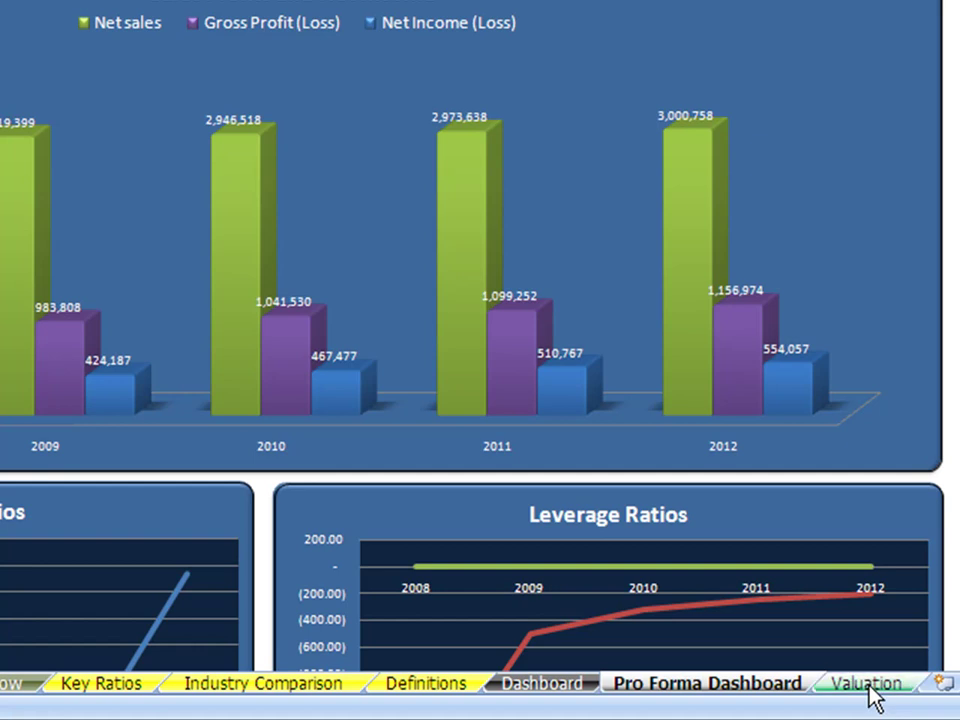
{"action": "left_click", "coordinate": [872, 698]}
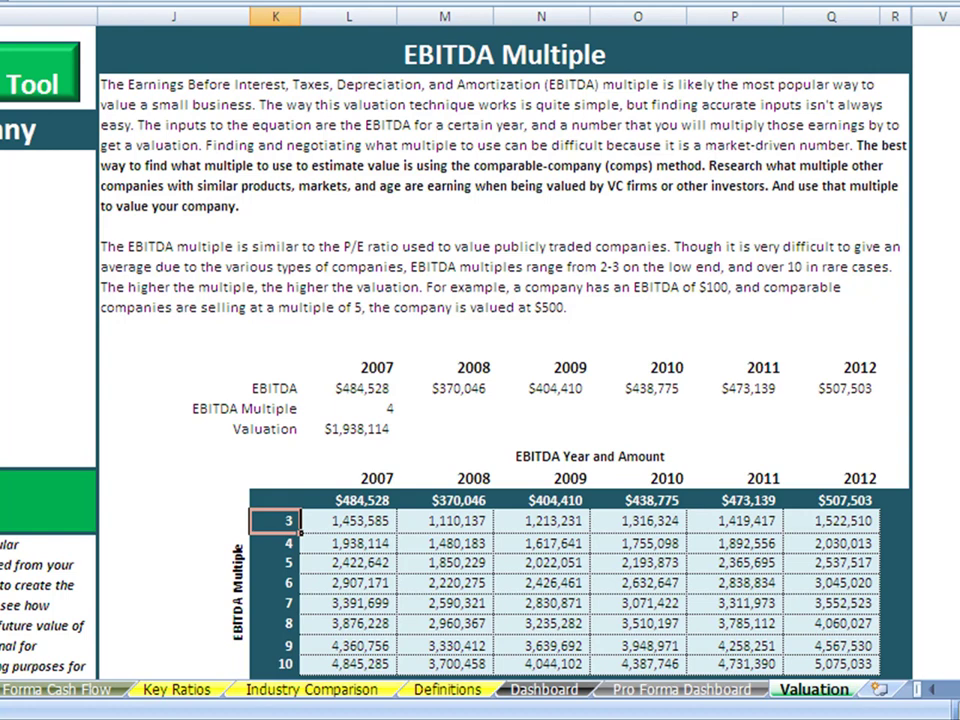
Scroll through the Valuation sheet's EBITDA, Book Value and DCF sections.
{"action": "scroll", "coordinate": [480, 350], "scroll_direction": "down", "scroll_amount": 18}
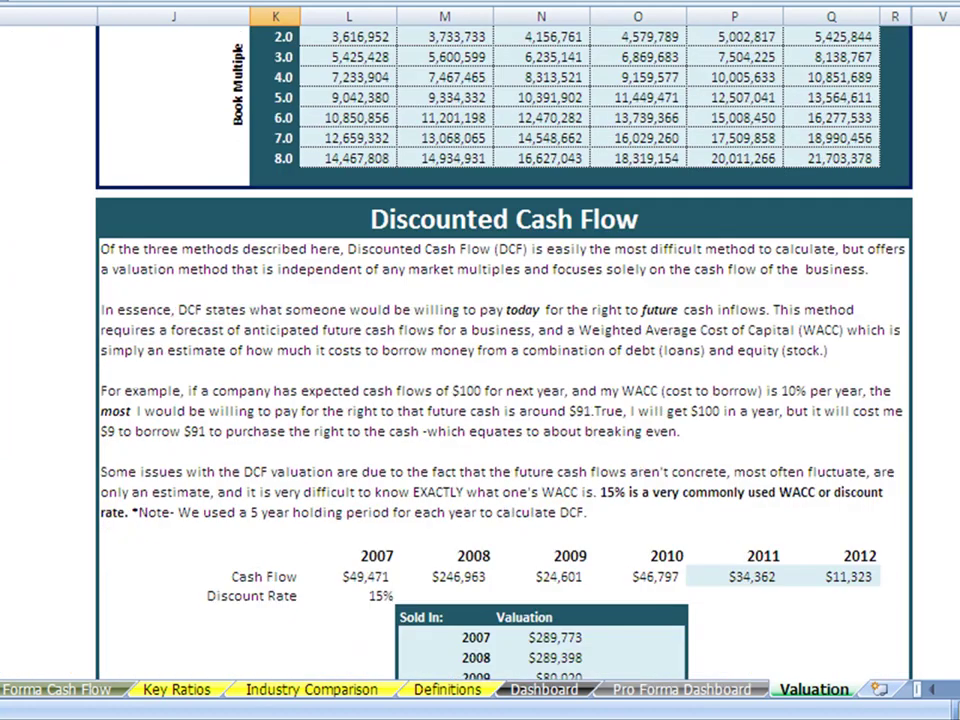
{"action": "scroll", "coordinate": [480, 350], "scroll_direction": "up", "scroll_amount": 18}
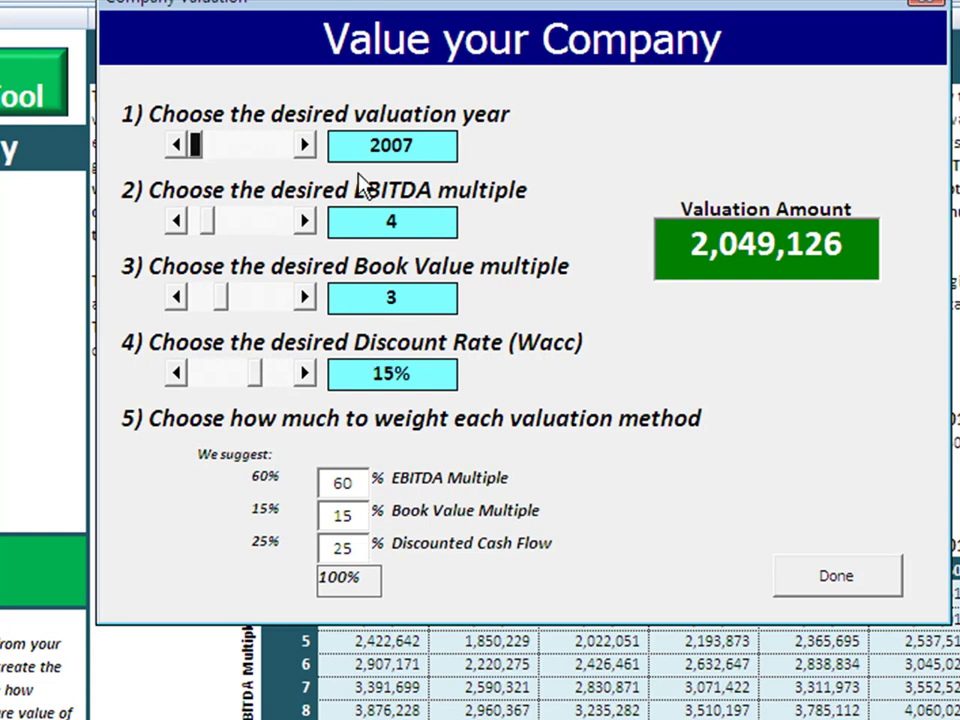
Set the valuation year to 2012, raising the valuation to $2,415,050, and close the form.
{"action": "left_click_drag", "start_coordinate": [195, 143], "coordinate": [300, 155]}
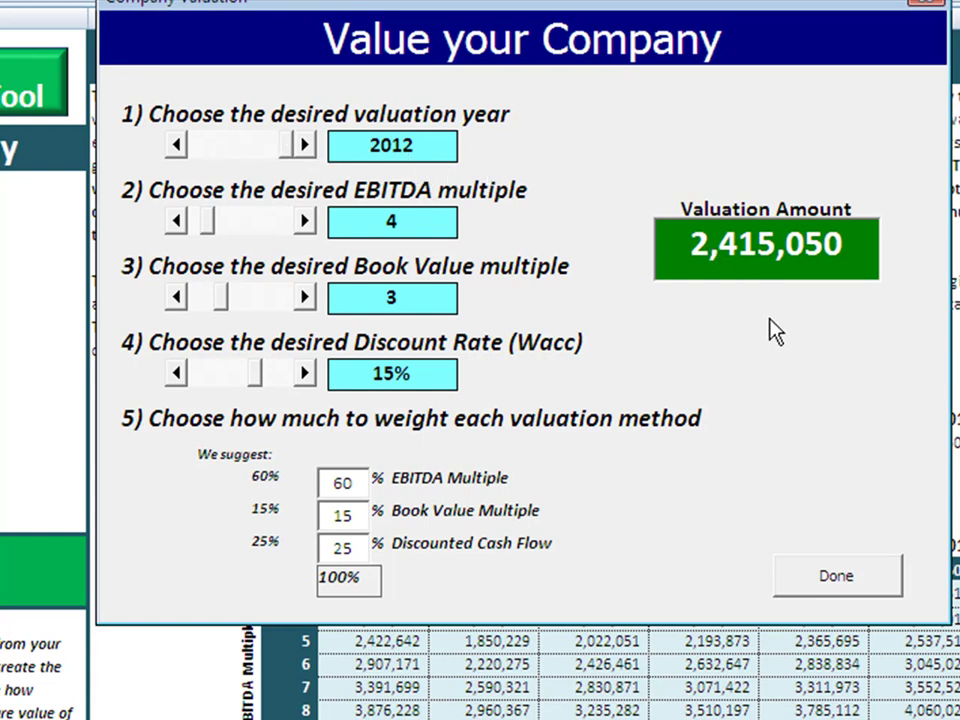
{"action": "left_click", "coordinate": [849, 585]}
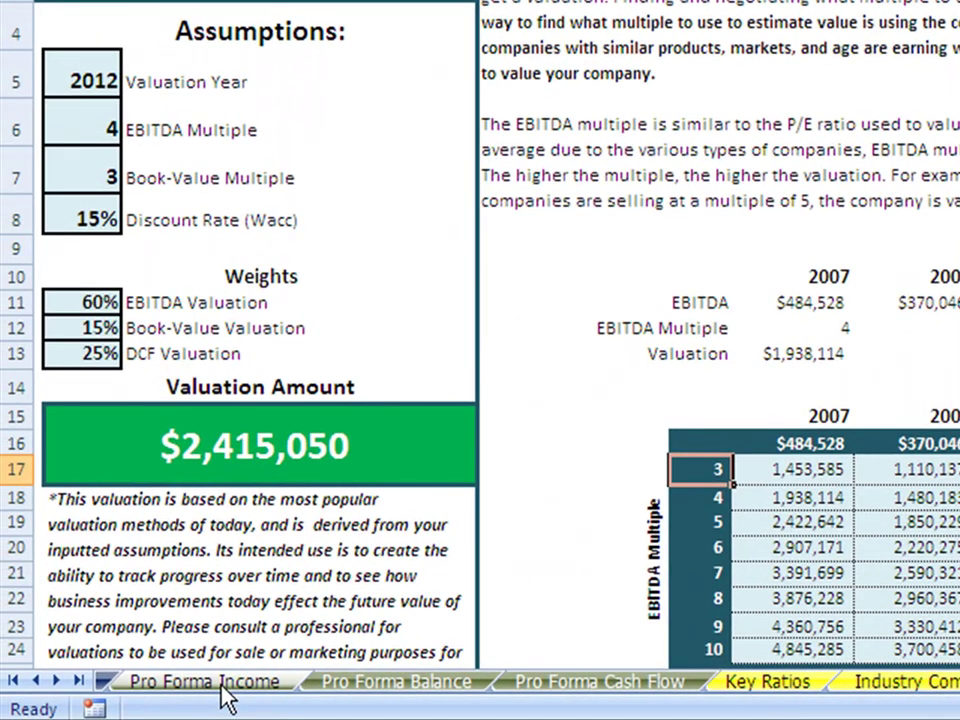
Go to the Pro Forma Income sheet's 3% growth rates for 2008–2012.
{"action": "left_click", "coordinate": [205, 681]}
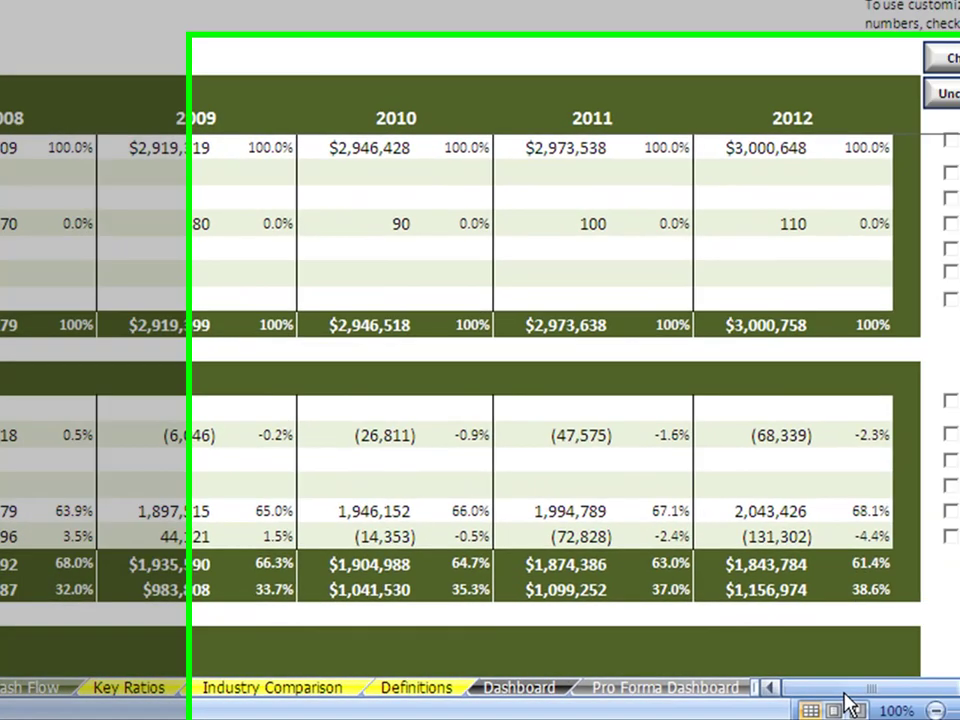
{"action": "left_click_drag", "start_coordinate": [846, 700], "coordinate": [909, 656]}
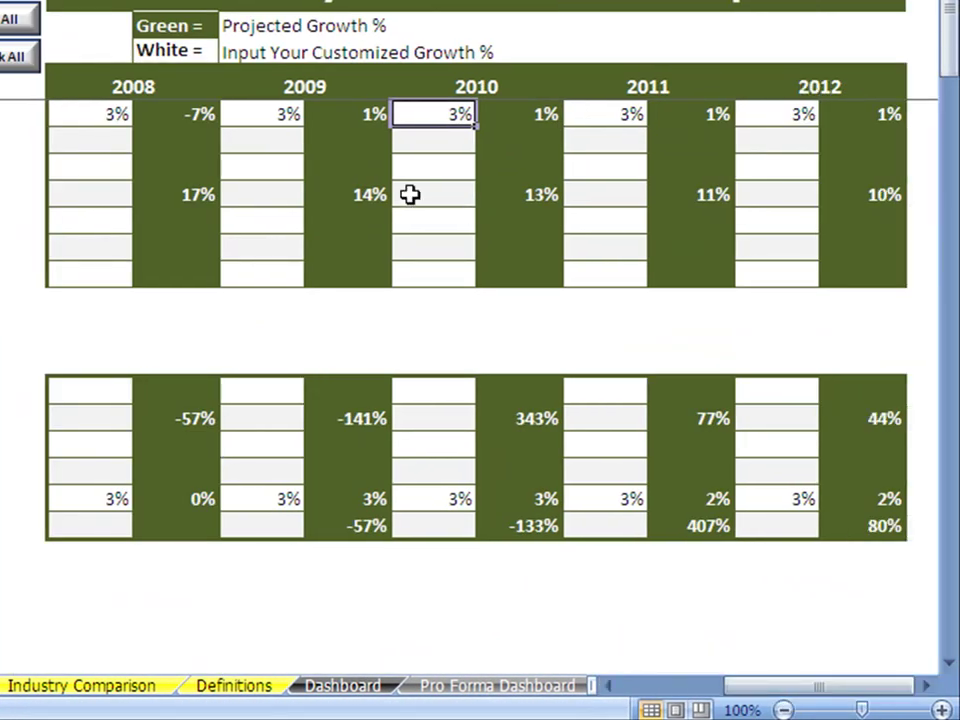